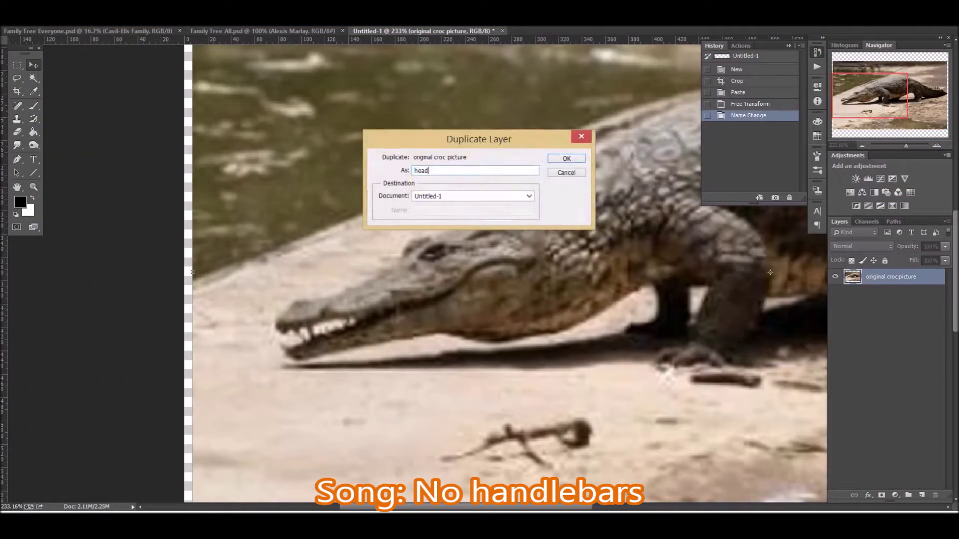
# Clone sand over the crocodile's snout and teeth until they are fully painted out
pyautogui.moveTo(280, 360); pyautogui.dragTo(324, 350)
pyautogui.moveTo(280, 325); pyautogui.dragTo(389, 350)
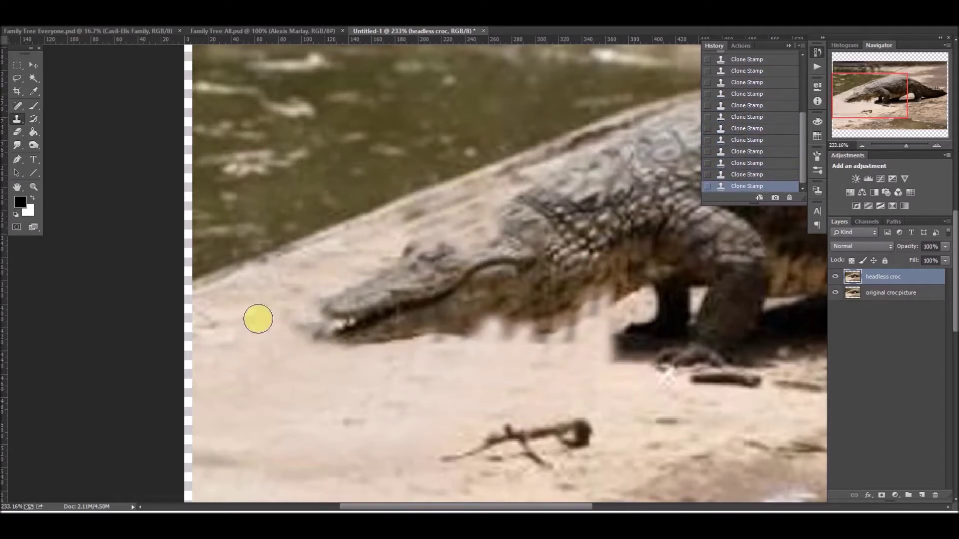
pyautogui.moveTo(409, 234); pyautogui.dragTo(479, 235)
pyautogui.moveTo(299, 325); pyautogui.dragTo(310, 273)
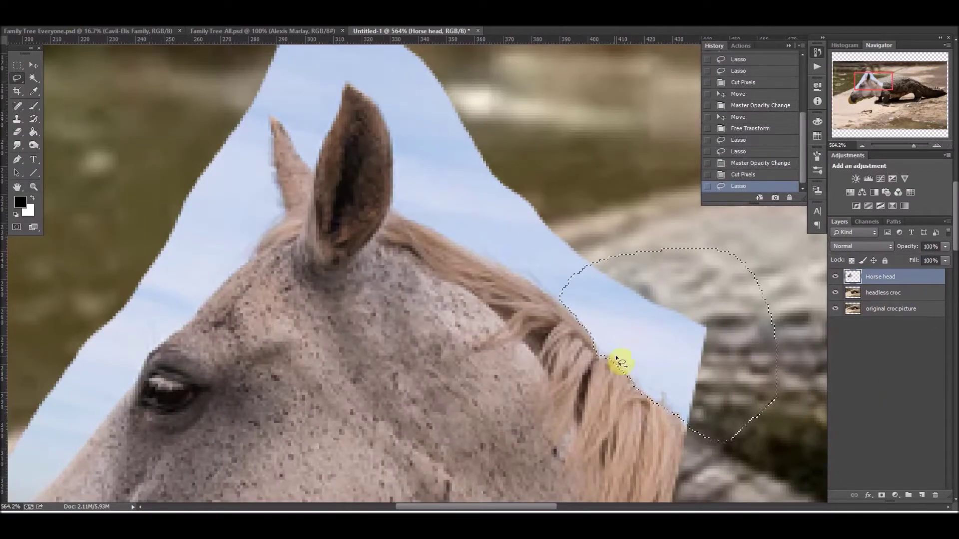
# Lasso-select the sky and grass around the horse head's ear tips, face edge and nose
pyautogui.moveTo(395, 215); pyautogui.dragTo(330, 194)
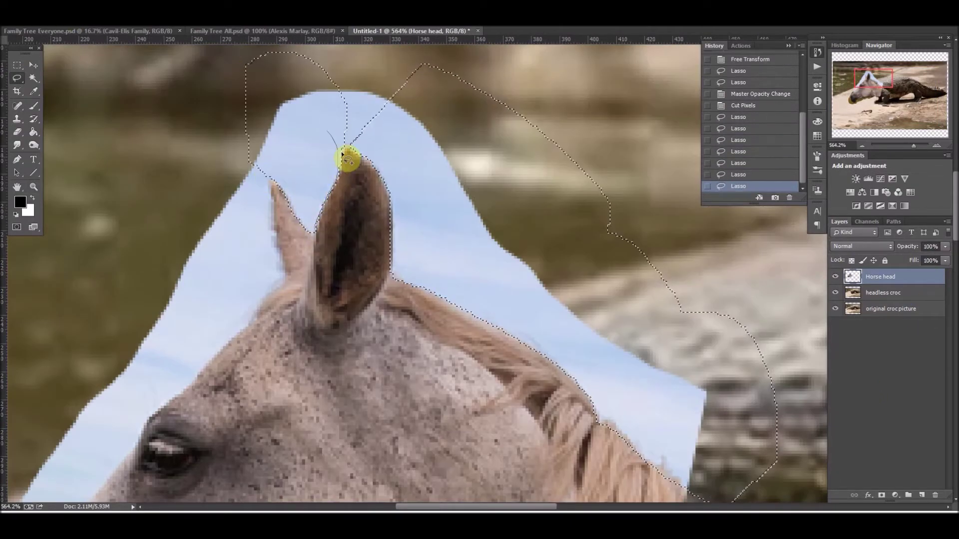
pyautogui.moveTo(270, 205); pyautogui.dragTo(149, 337)
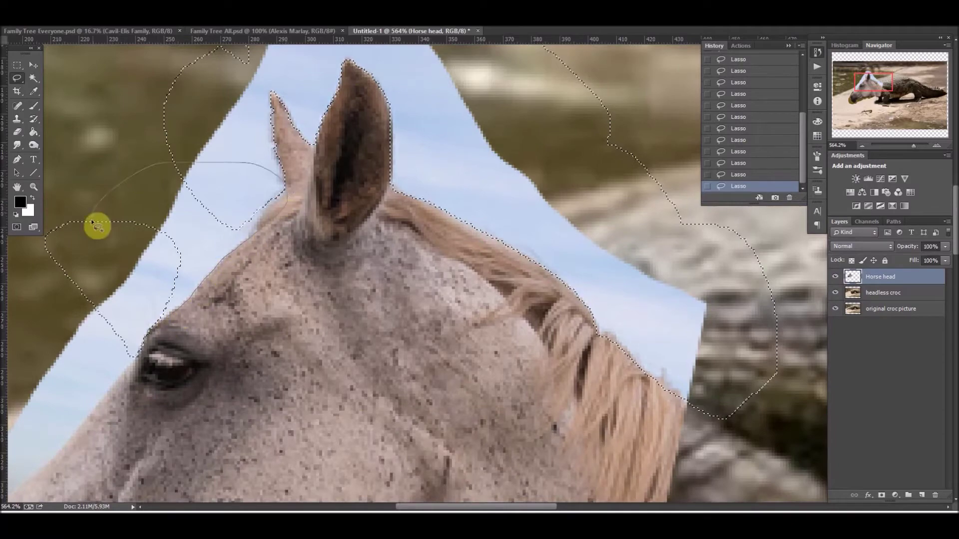
pyautogui.moveTo(93, 222); pyautogui.dragTo(22, 38)
pyautogui.moveTo(235, 375); pyautogui.dragTo(207, 265)
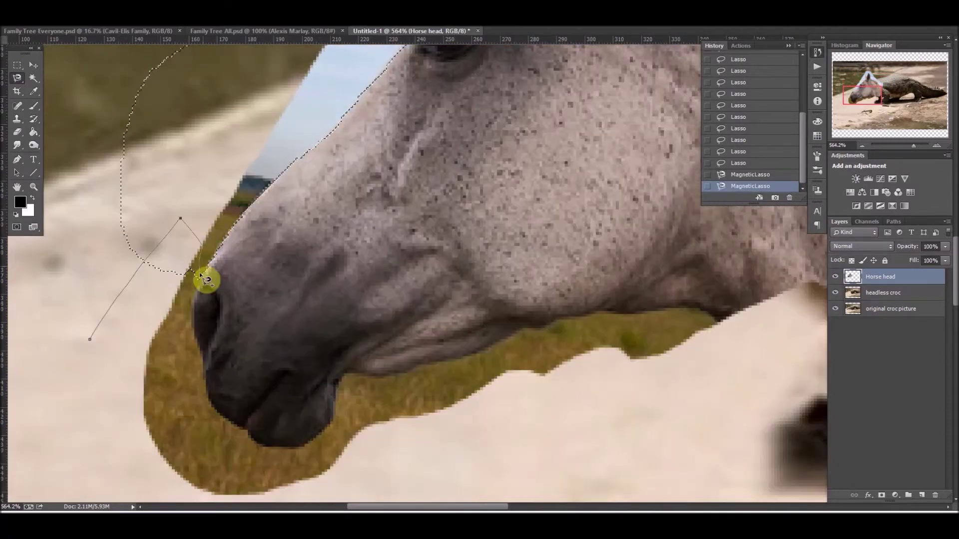
pyautogui.doubleClick(293, 456)
pyautogui.rightClick(17, 79)
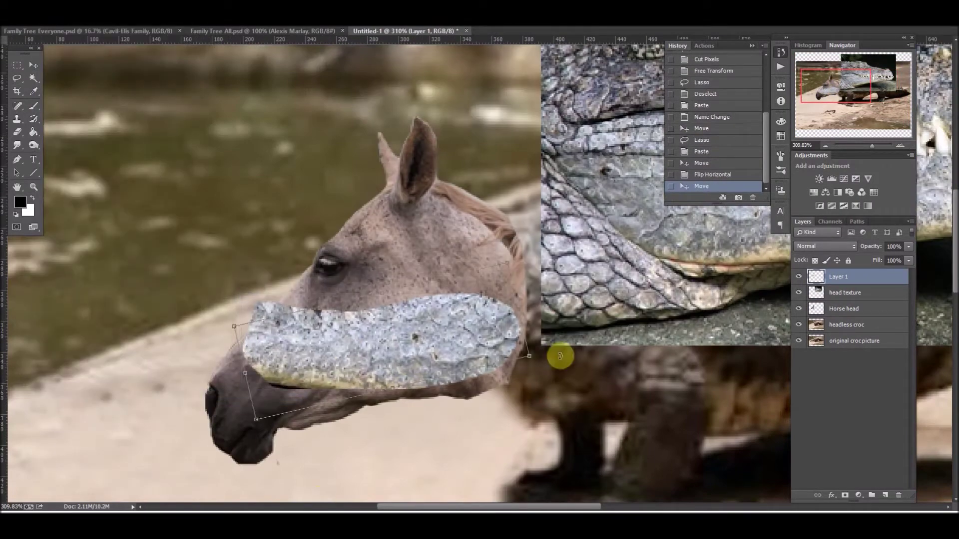
# Scale and warp the croc-skin patches over the horse's muzzle, jaw and nose
pyautogui.moveTo(560, 355); pyautogui.dragTo(530, 299)
pyautogui.moveTo(256, 419); pyautogui.dragTo(240, 388)
pyautogui.press('Return')
pyautogui.moveTo(401, 506); pyautogui.dragTo(452, 506)
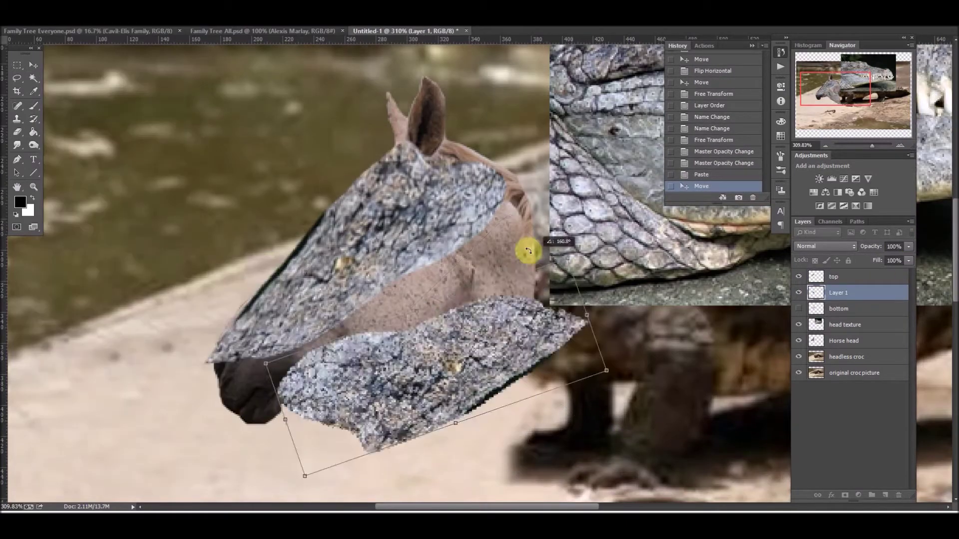
pyautogui.moveTo(525, 251)
pyautogui.mouseDown()
pyautogui.moveTo(514, 274)
pyautogui.moveTo(534, 231)
pyautogui.mouseUp()
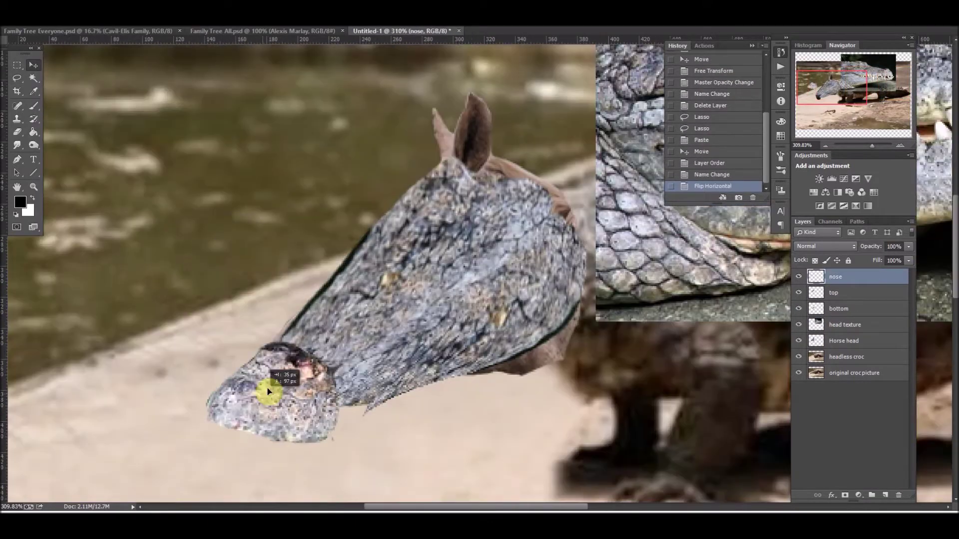
pyautogui.moveTo(289, 490); pyautogui.dragTo(298, 394)
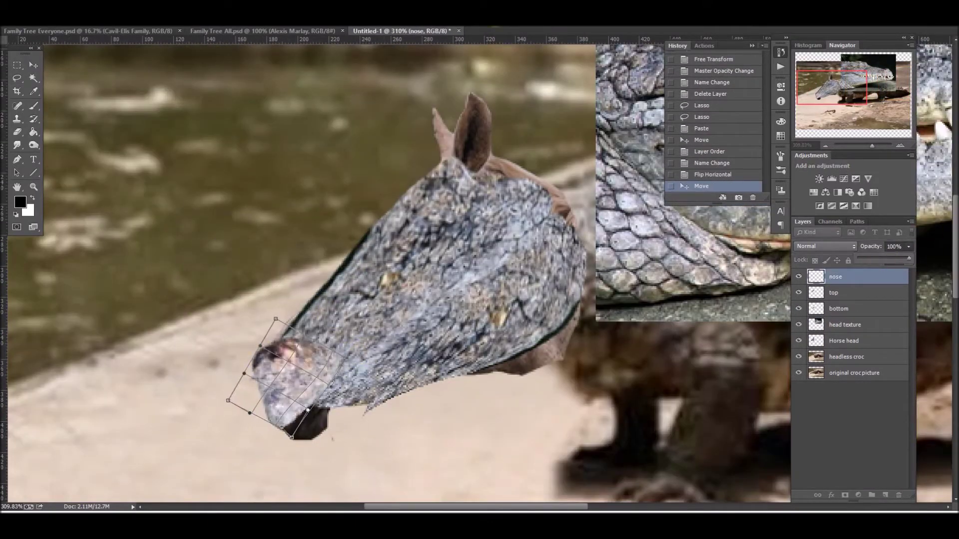
pyautogui.press('Return')
# Erase overhang from the bottom skin patch, stretch it along the jaw, and adjust Layer 1 over the cheek
pyautogui.click(835, 308)
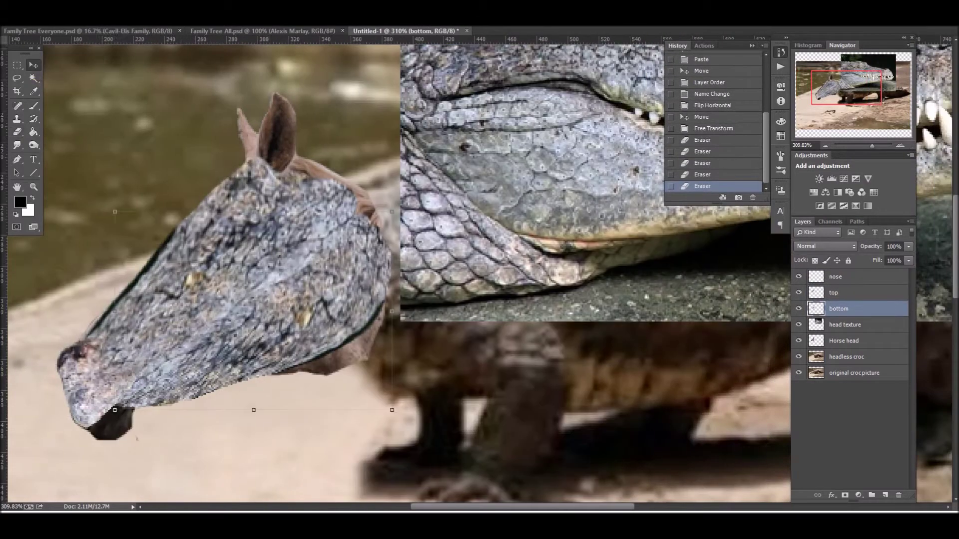
pyautogui.moveTo(101, 415)
pyautogui.mouseDown()
pyautogui.moveTo(124, 435)
pyautogui.moveTo(77, 445)
pyautogui.mouseUp()
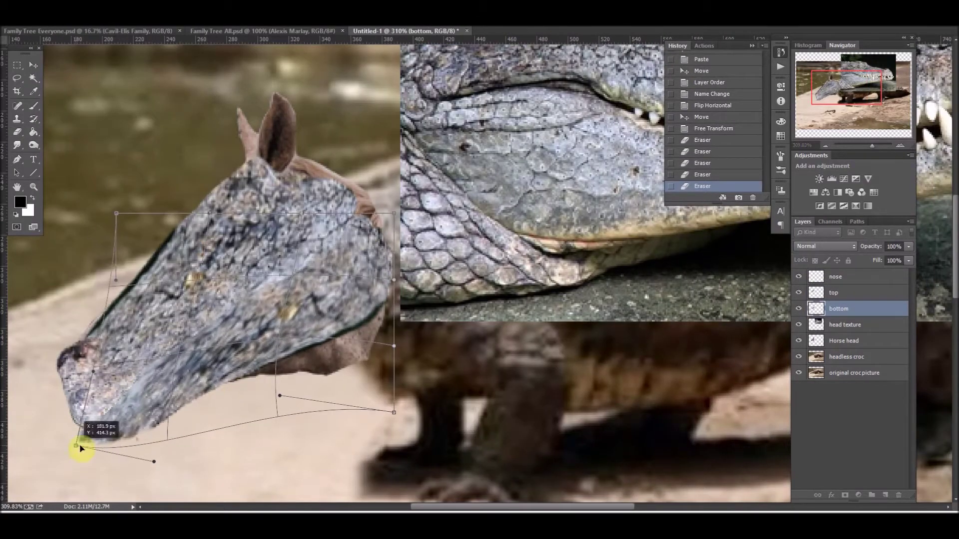
pyautogui.moveTo(369, 430); pyautogui.dragTo(394, 392)
pyautogui.moveTo(909, 246); pyautogui.dragTo(871, 263)
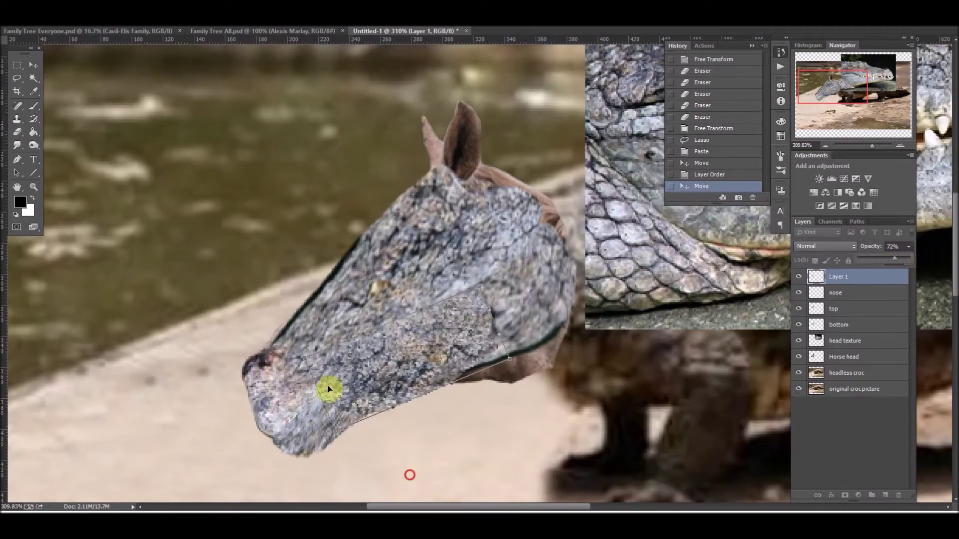
pyautogui.moveTo(443, 375); pyautogui.dragTo(481, 401)
pyautogui.hotkey('ctrl', 'alt', 'z')
pyautogui.hotkey('ctrl', 'alt', 'z')
pyautogui.hotkey('ctrl', 'alt', 'z')
pyautogui.click(170, 23)
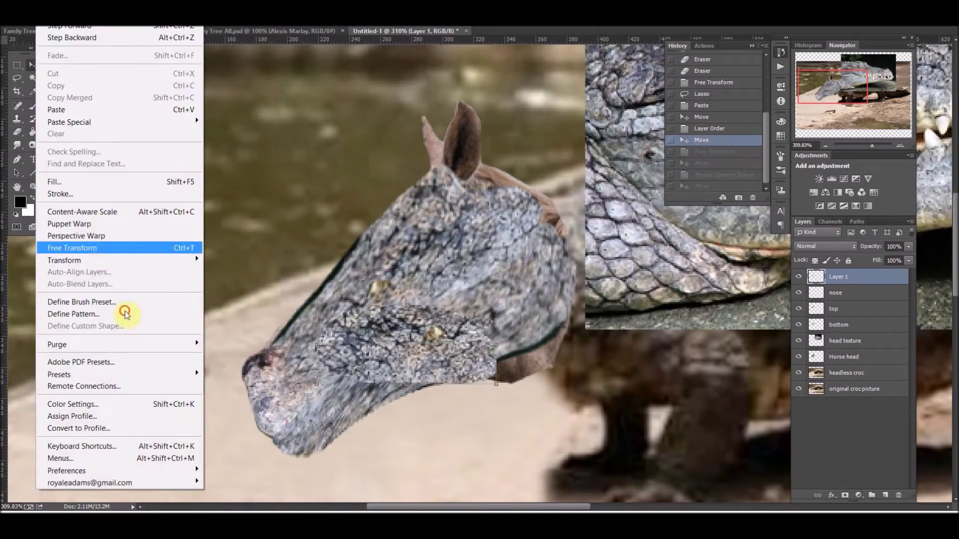
# Warp Layer 1 into place, then try Smart Sharpen at 124% and cancel it
pyautogui.click(227, 336)
pyautogui.press('Return')
pyautogui.click(160, 22)
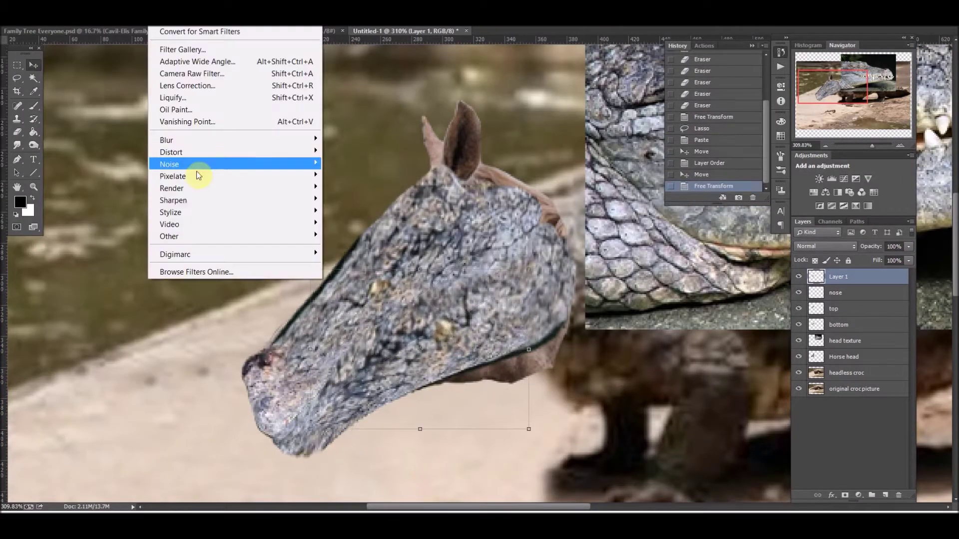
pyautogui.click(350, 179)
pyautogui.moveTo(576, 172); pyautogui.dragTo(539, 174)
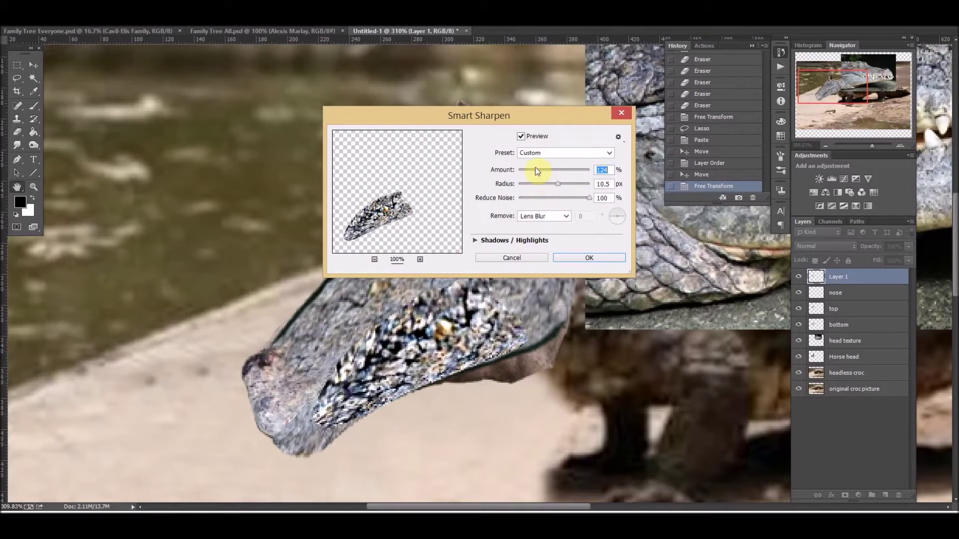
pyautogui.press('Escape')
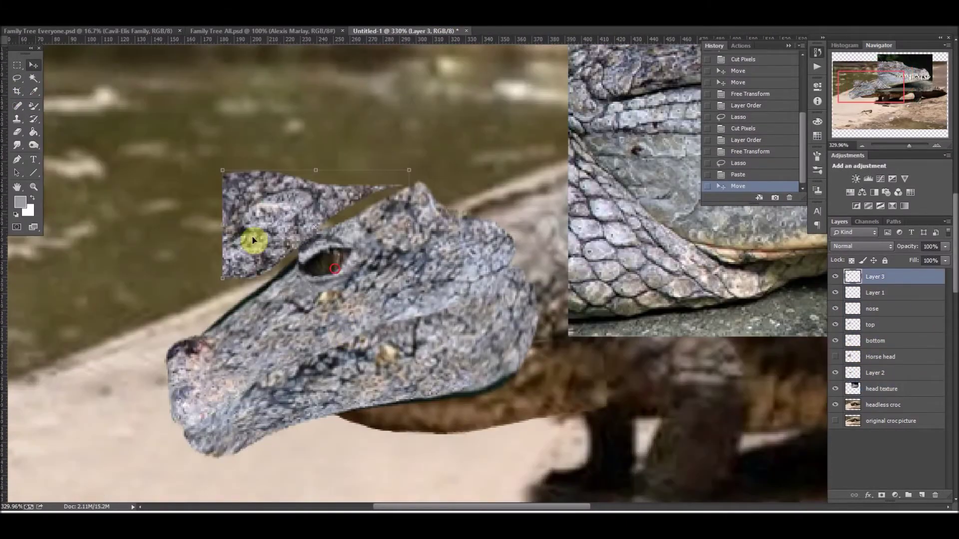
# Move the pasted brow-and-eye patch onto the crocodile head, flipping and warping it to fit
pyautogui.moveTo(253, 242)
pyautogui.mouseDown()
pyautogui.moveTo(505, 229)
pyautogui.moveTo(535, 272)
pyautogui.mouseUp()
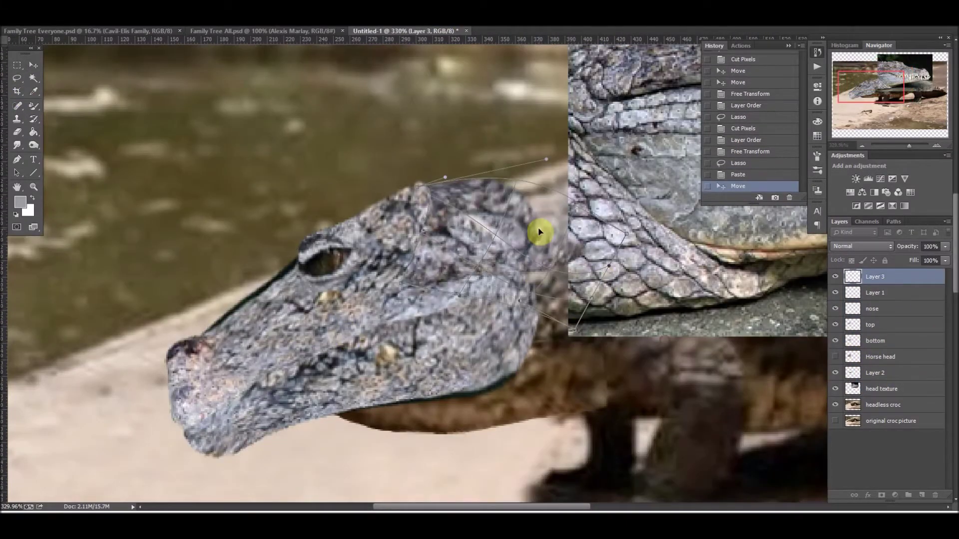
pyautogui.moveTo(509, 231)
pyautogui.mouseDown()
pyautogui.moveTo(552, 255)
pyautogui.moveTo(560, 295)
pyautogui.mouseUp()
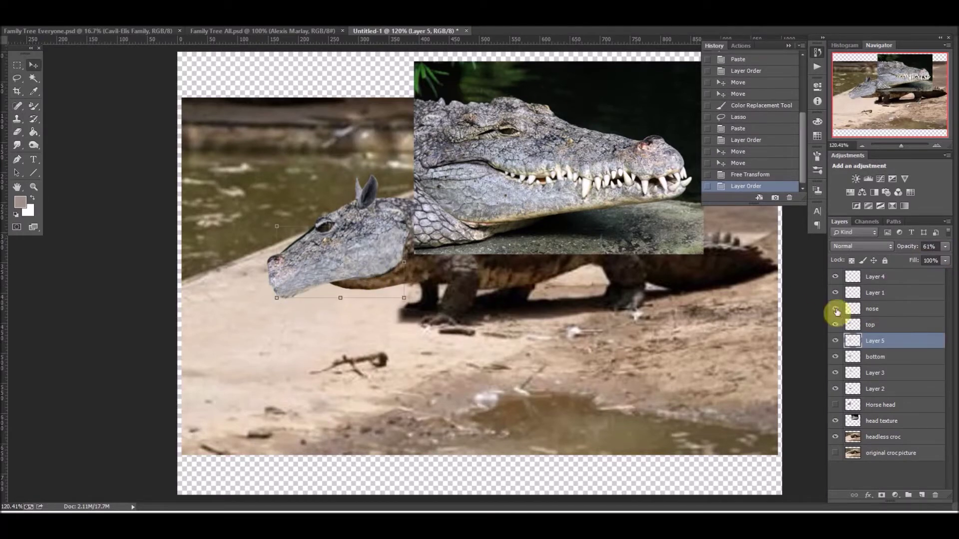
# Reset the layer to Normal blend at 100% opacity and clone skin over the eye rim
pyautogui.click(862, 246)
pyautogui.click(857, 150)
pyautogui.moveTo(916, 258); pyautogui.dragTo(948, 259)
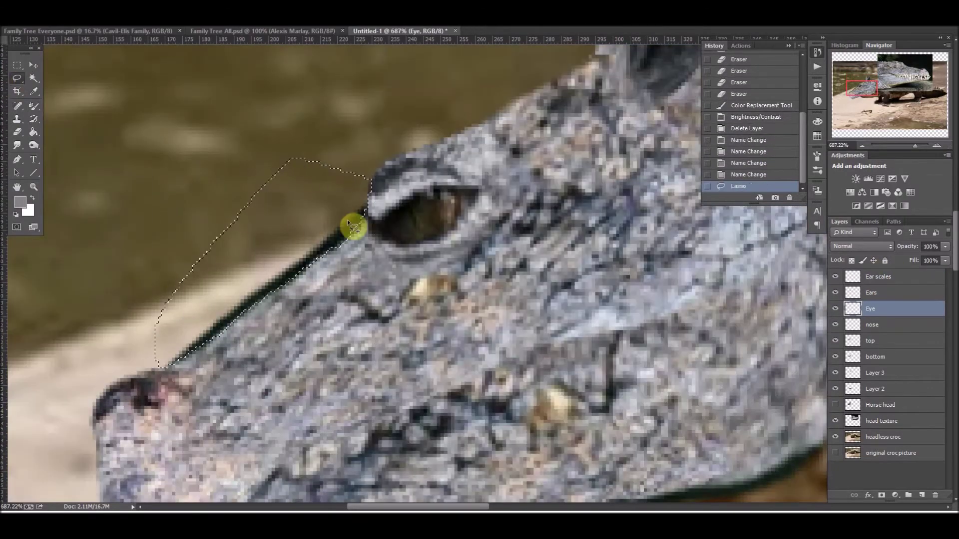
pyautogui.press('s')
pyautogui.click(395, 239)
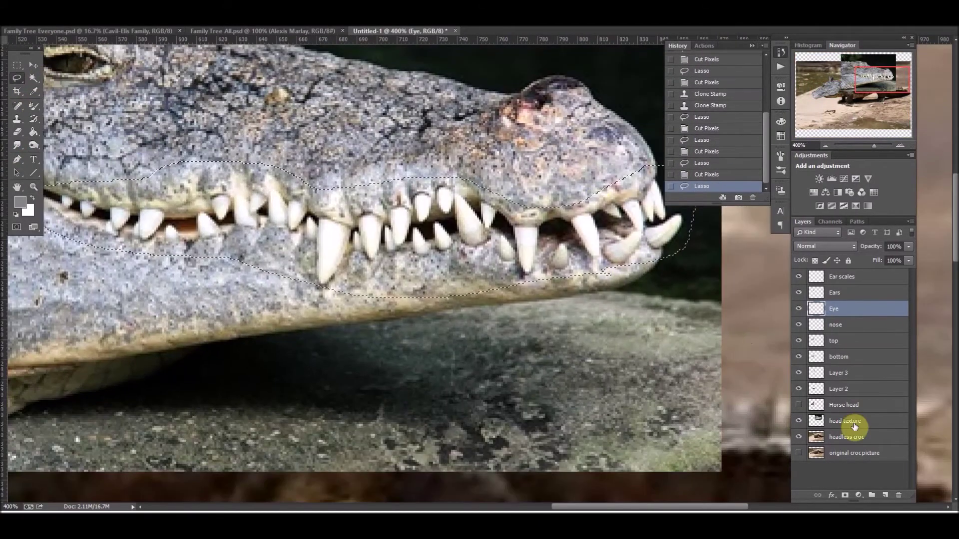
# Paste the croc-teeth image and rename its layer 'Mouth'
pyautogui.hotkey('ctrl', 'v')
pyautogui.doubleClick(838, 340)
pyautogui.write('Mouth')
pyautogui.press('Return')
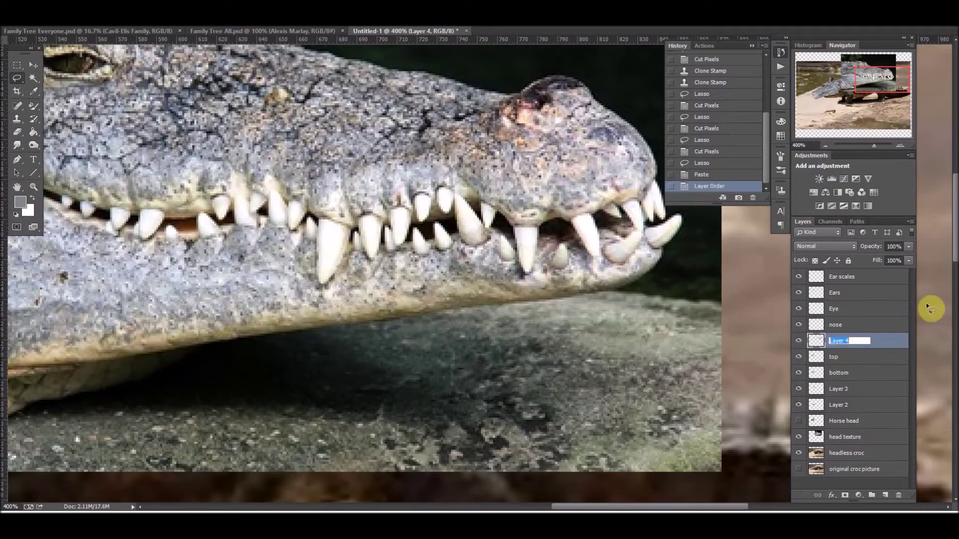
# Position the Mouth jaw on the muzzle and cut away dark pixels by the jaw tip
pyautogui.press('v')
pyautogui.moveTo(10, 311); pyautogui.dragTo(39, 492)
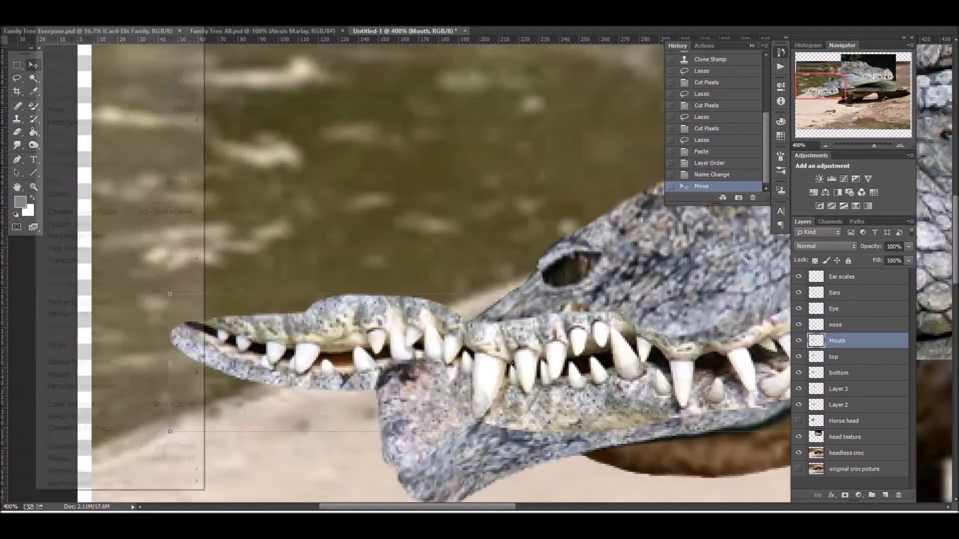
pyautogui.scroll(5, 95, 227)
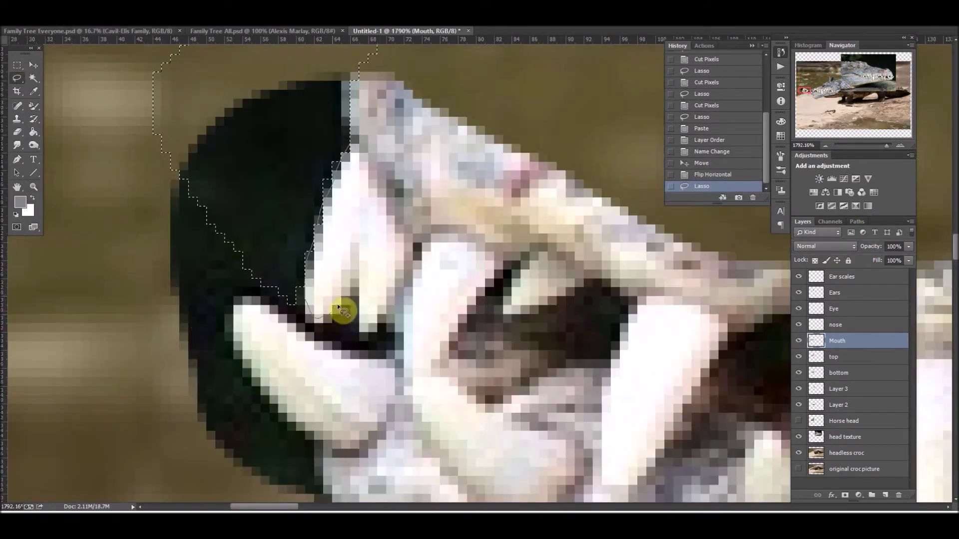
pyautogui.hotkey('ctrl', 'x')
pyautogui.moveTo(350, 225); pyautogui.dragTo(329, 165)
pyautogui.hotkey('ctrl', 'x')
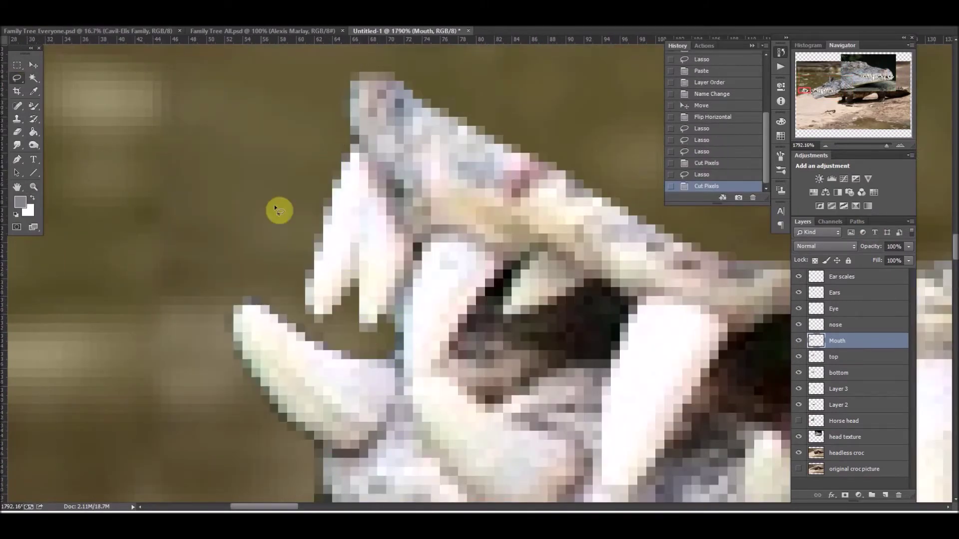
pyautogui.scroll(-4, 500, 375)
pyautogui.scroll(-2, 574, 280)
# Move the Mouth layer above nose and rotate the teeth along the jaw line
pyautogui.hotkey('ctrl', ']')
pyautogui.hotkey('ctrl', 't')
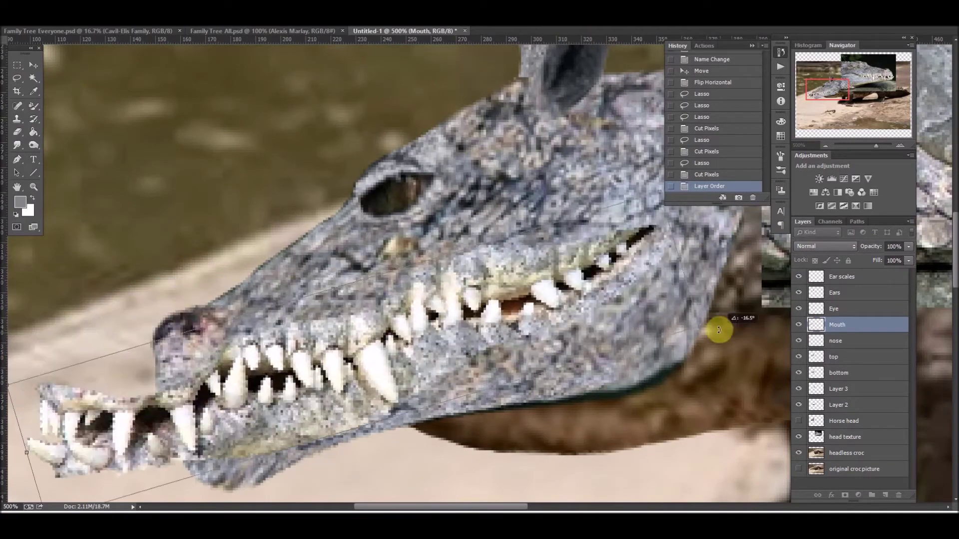
pyautogui.moveTo(737, 320)
pyautogui.mouseDown()
pyautogui.moveTo(443, 343)
pyautogui.moveTo(658, 171)
pyautogui.mouseUp()
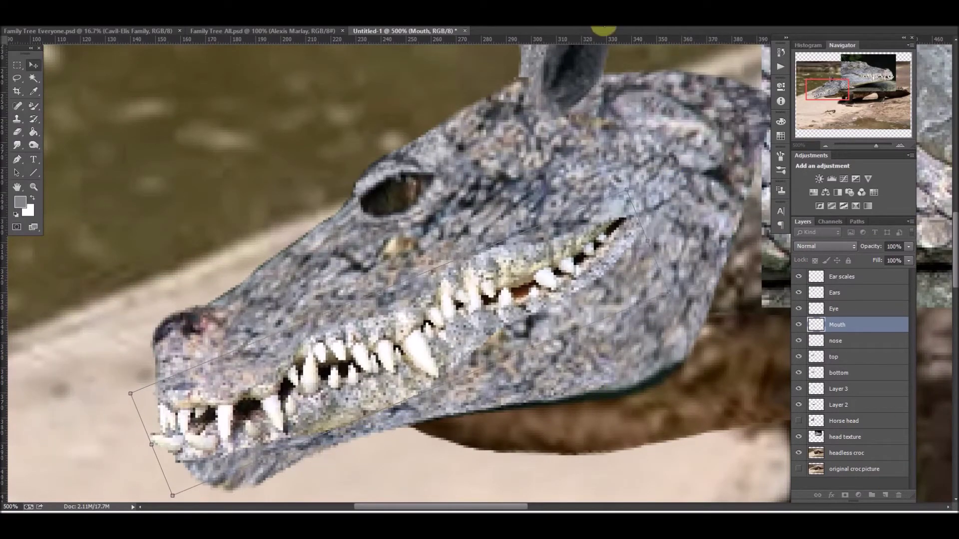
pyautogui.press('Return')
# Lasso the teeth overhanging the jaw, cut them away, and reselect the nose layer
pyautogui.press('l')
pyautogui.scroll(5, 212, 406)
pyautogui.scroll(-5, 289, 225)
pyautogui.scroll(4, 208, 214)
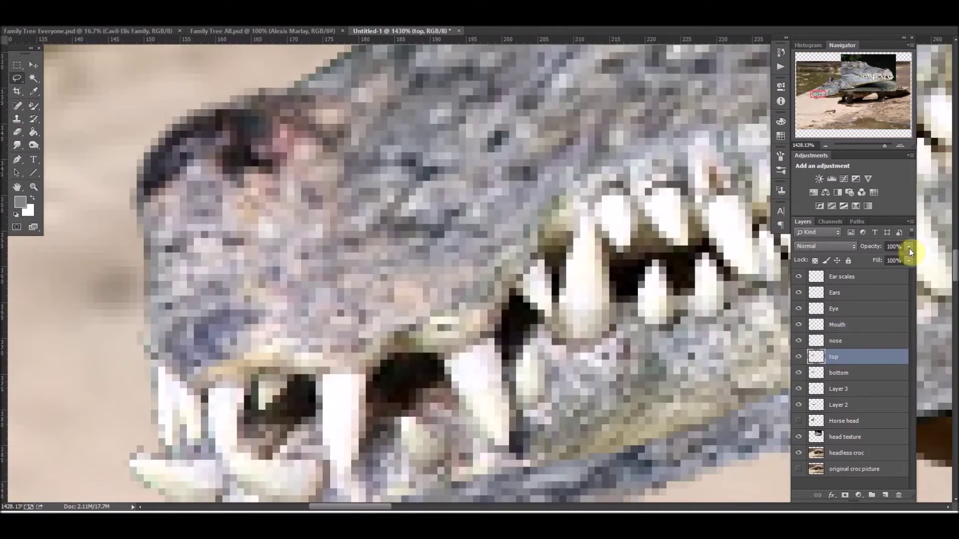
pyautogui.click(798, 341)
pyautogui.moveTo(228, 322); pyautogui.dragTo(370, 360)
pyautogui.moveTo(678, 190); pyautogui.dragTo(619, 69)
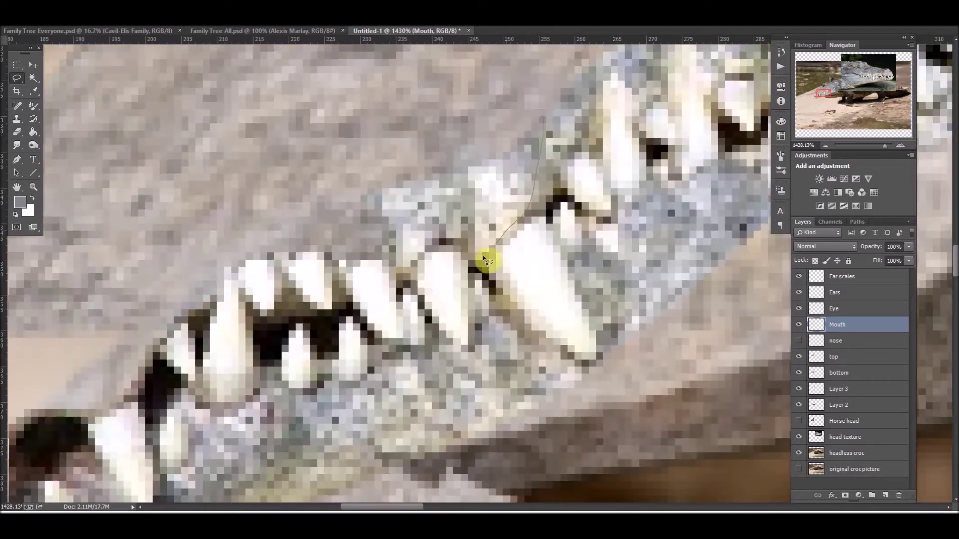
pyautogui.scroll(-5, 242, 277)
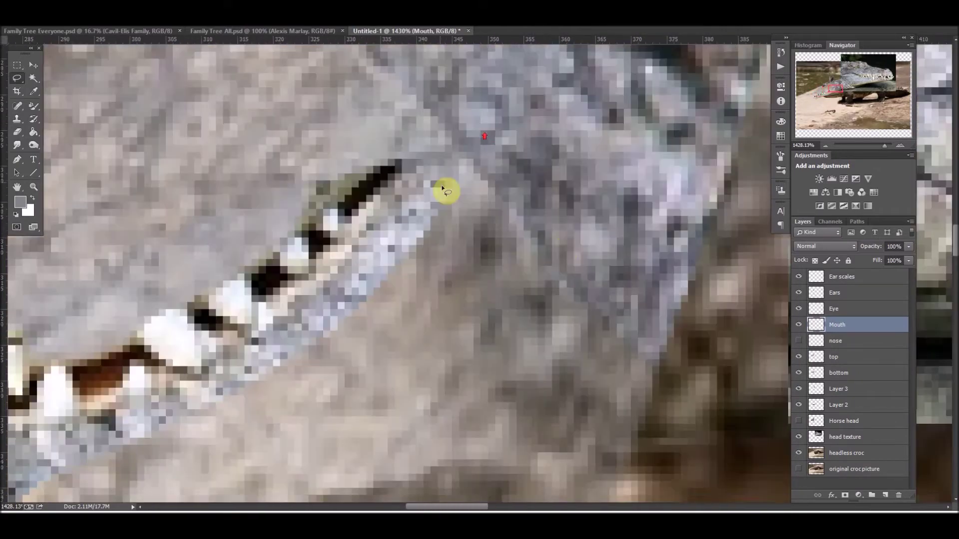
pyautogui.scroll(5, 285, 325)
pyautogui.scroll(-5, 735, 349)
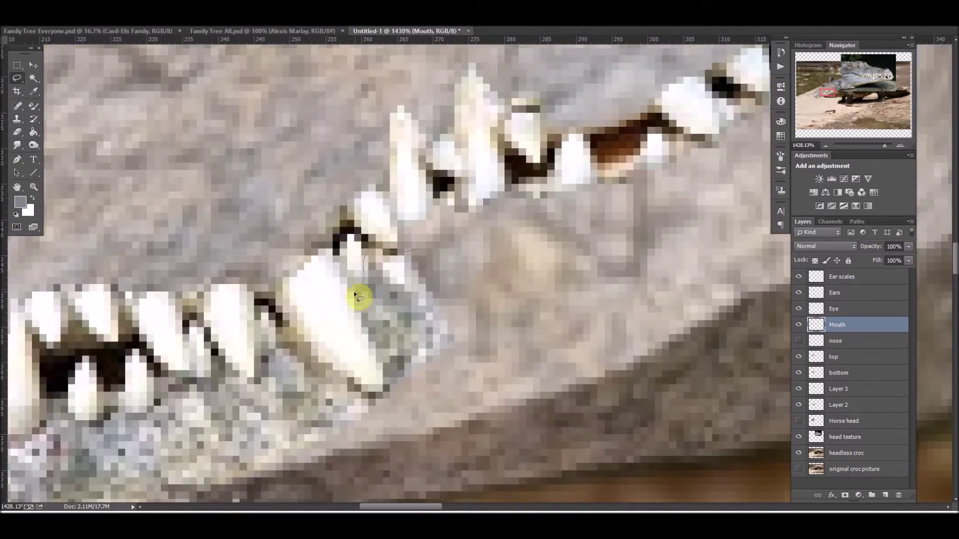
pyautogui.scroll(5, 554, 241)
pyautogui.scroll(-5, 360, 439)
pyautogui.scroll(5, 342, 391)
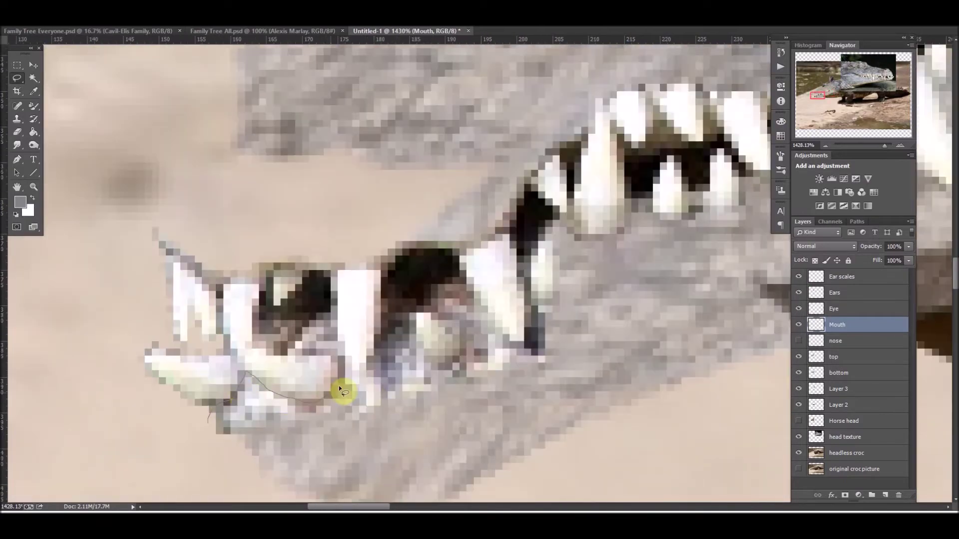
pyautogui.hotkey('ctrl', 'x')
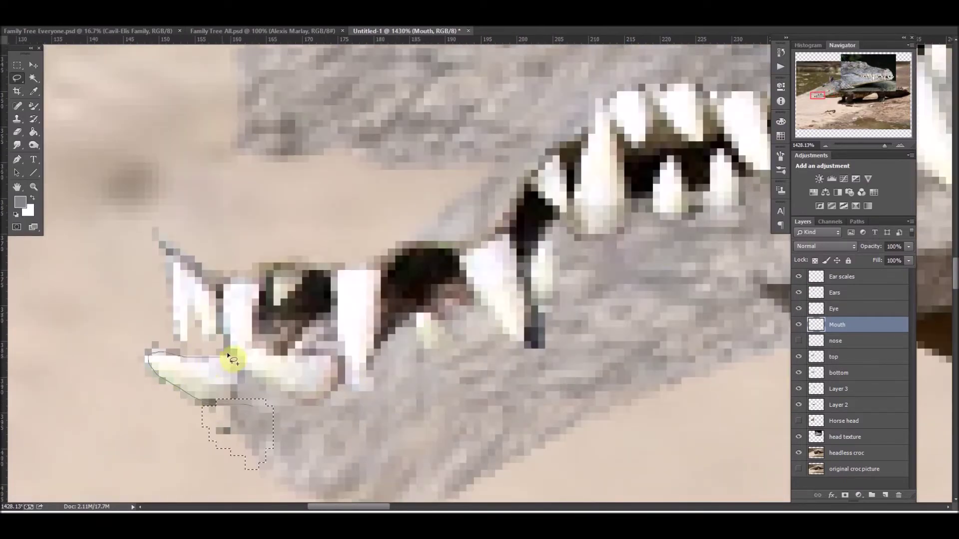
pyautogui.click(843, 344)
pyautogui.scroll(-5, 349, 300)
pyautogui.scroll(3, 349, 343)
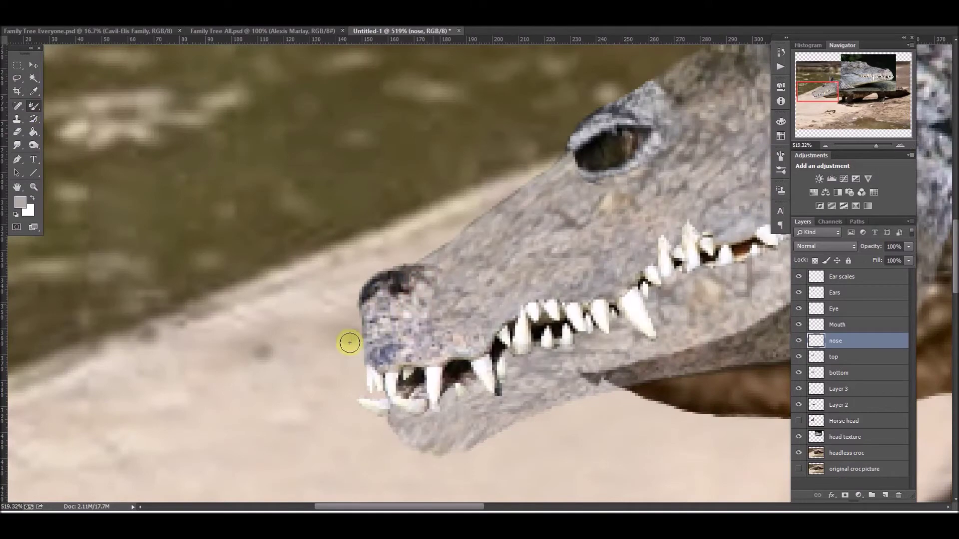
# Hide the head texture layer and zoom in on the horse head
pyautogui.press('b')
pyautogui.scroll(-3, 278, 369)
pyautogui.click(844, 357)
pyautogui.hotkey('ctrl', '0')
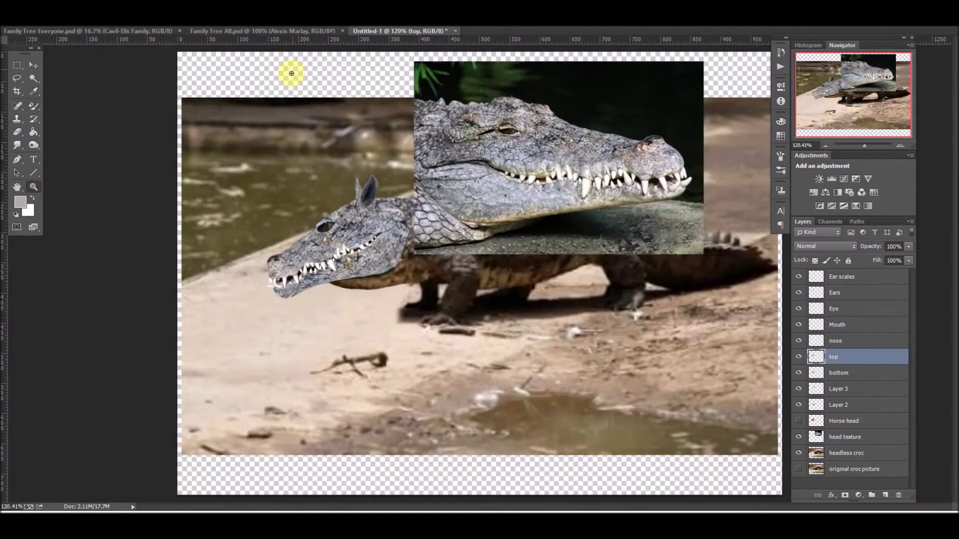
pyautogui.click(799, 438)
pyautogui.press('z')
pyautogui.click(358, 175)
pyautogui.press('Return')
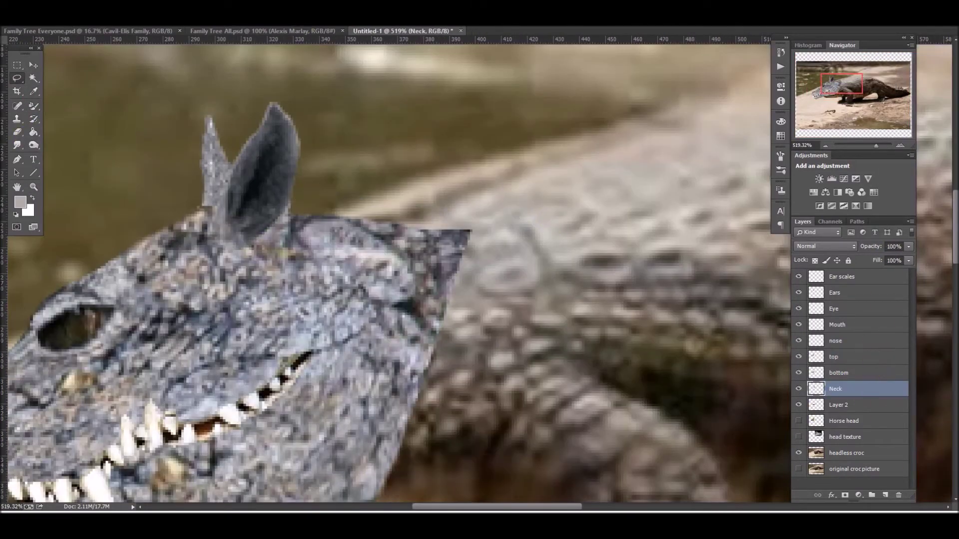
# Rename Layer 2 to 'Underneath neck'
pyautogui.doubleClick(849, 404)
pyautogui.write('Underneath neck')
pyautogui.press('Return')
pyautogui.scroll(-3, 691, 363)
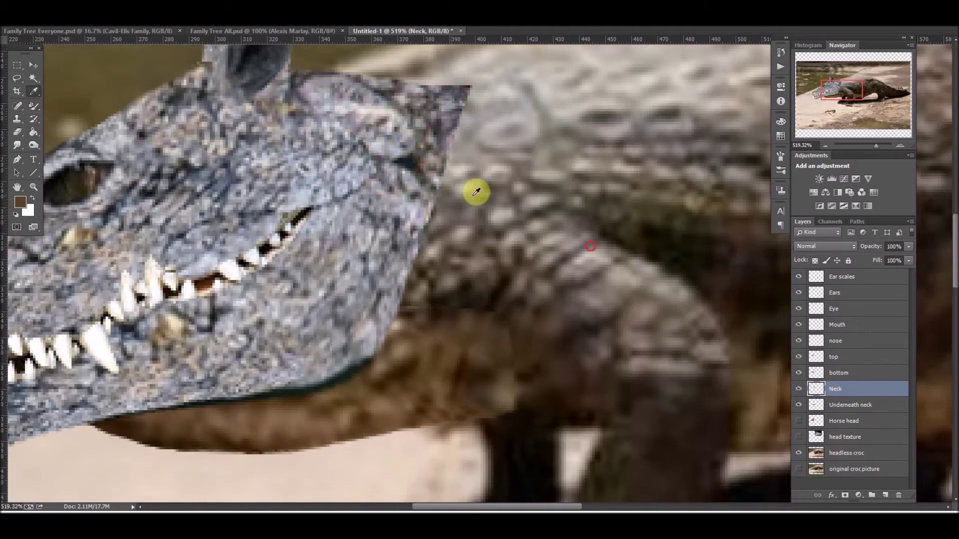
pyautogui.hscroll(-5, 353, 344)
# Duplicate all the head part layers and merge the copies into one Head layer
pyautogui.hotkey('alt', ']')
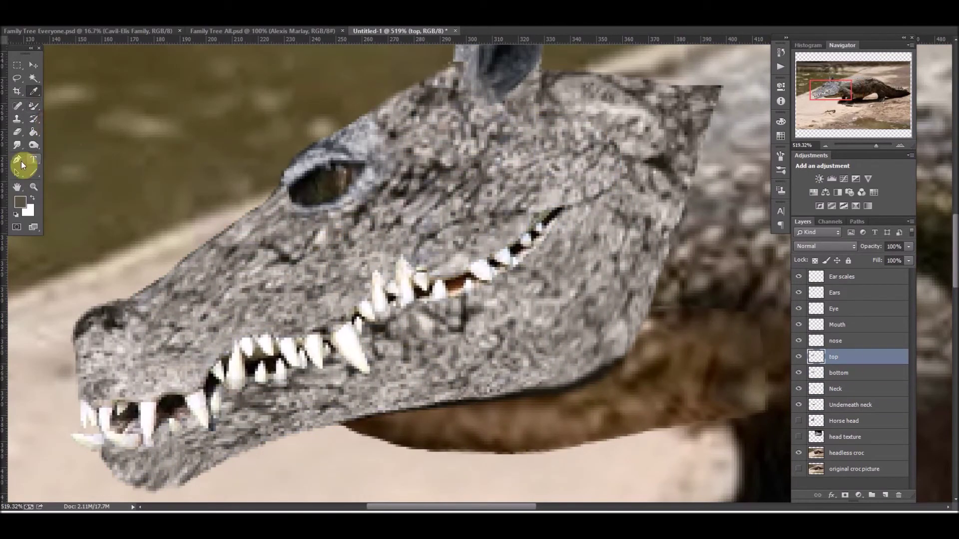
pyautogui.scroll(-3, 514, 231)
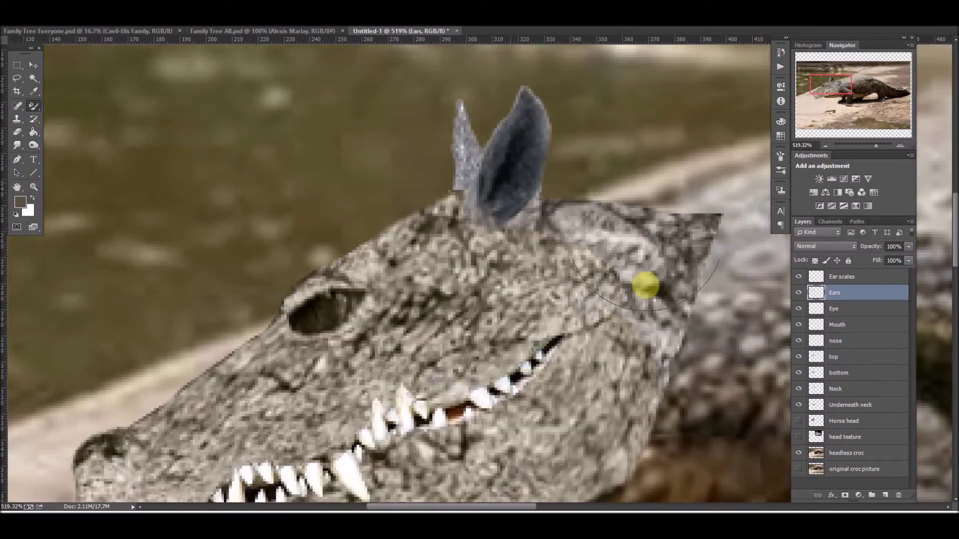
pyautogui.scroll(-2, 252, 73)
pyautogui.hotkey('ctrl', 'j')
pyautogui.scroll(3, 510, 150)
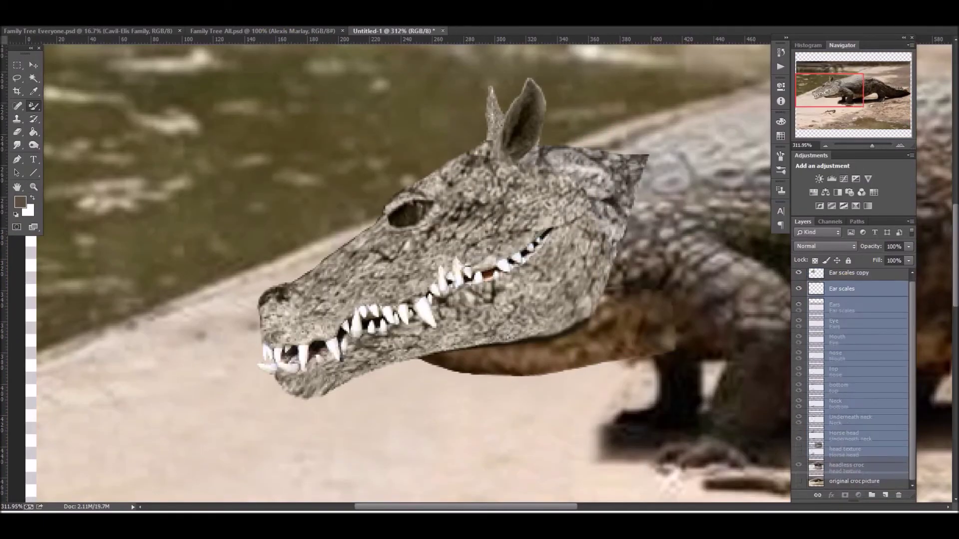
pyautogui.hotkey('ctrl', 't')
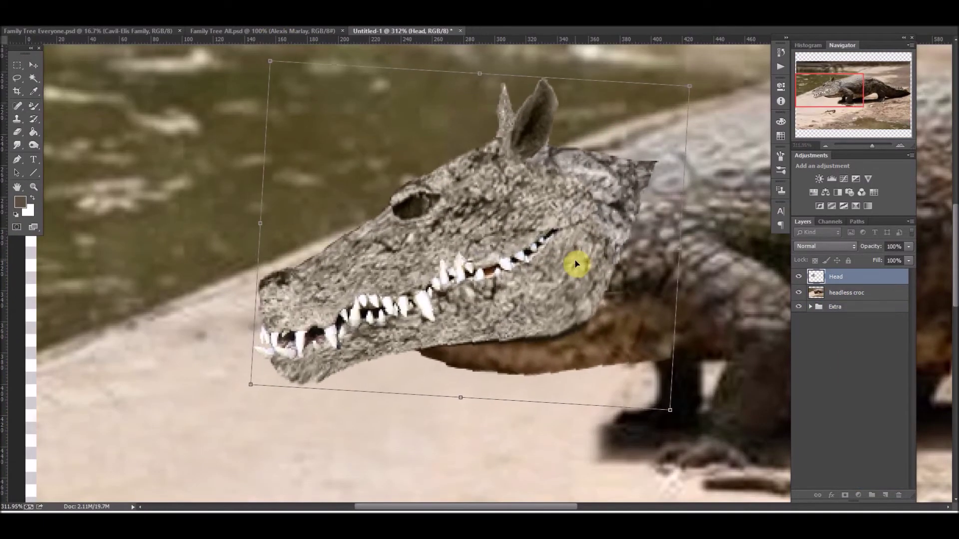
# Warp the merged Head into place, apply Gaussian Blur, and clear the selection
pyautogui.press('c')
pyautogui.press('Return')
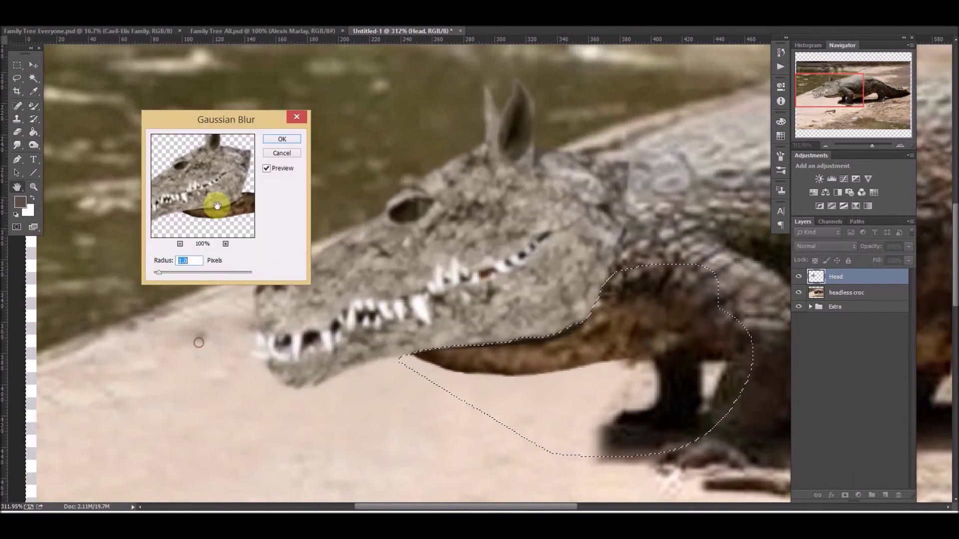
pyautogui.press('Return')
pyautogui.hotkey('ctrl', 'd')
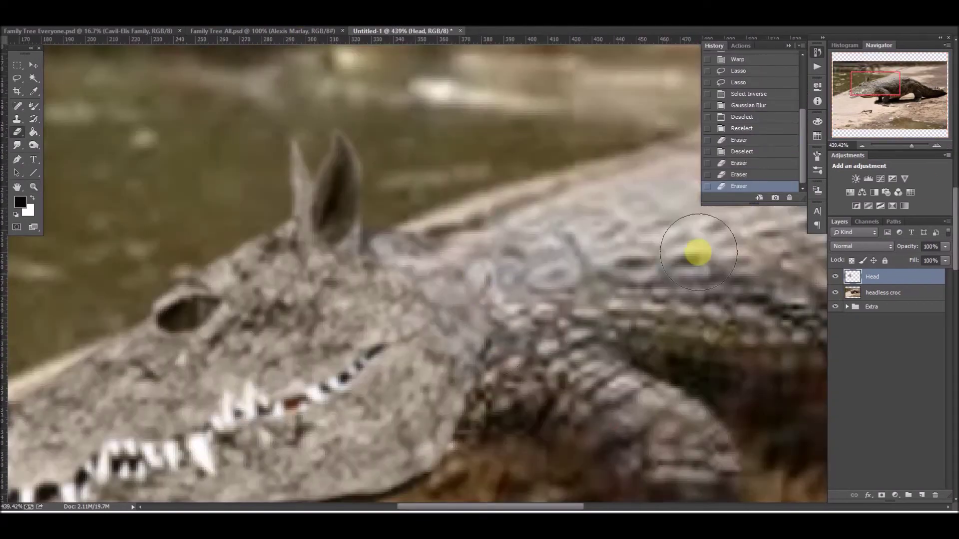
pyautogui.click(17, 91)
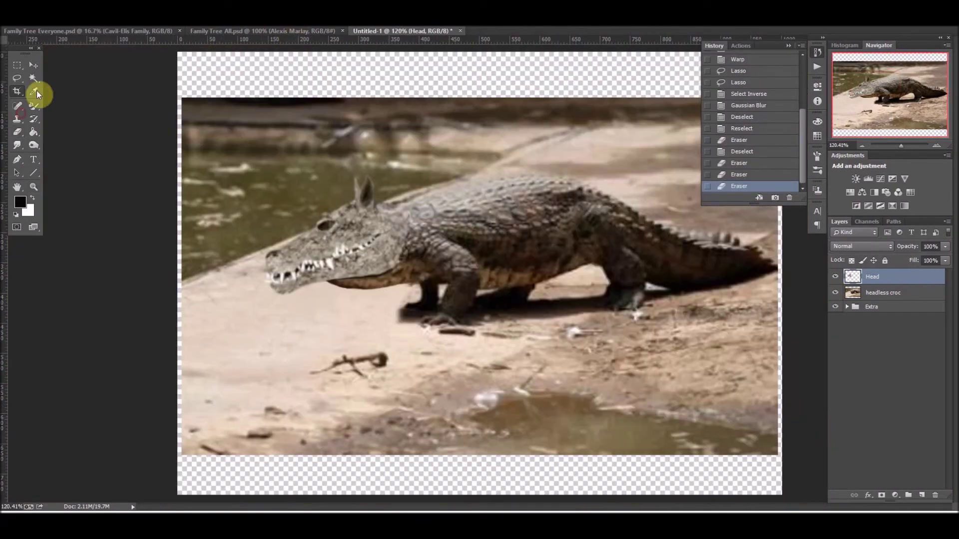
# Crop the canvas to the photo and paint a smudged shadow under the head at 68% opacity
pyautogui.press('Return')
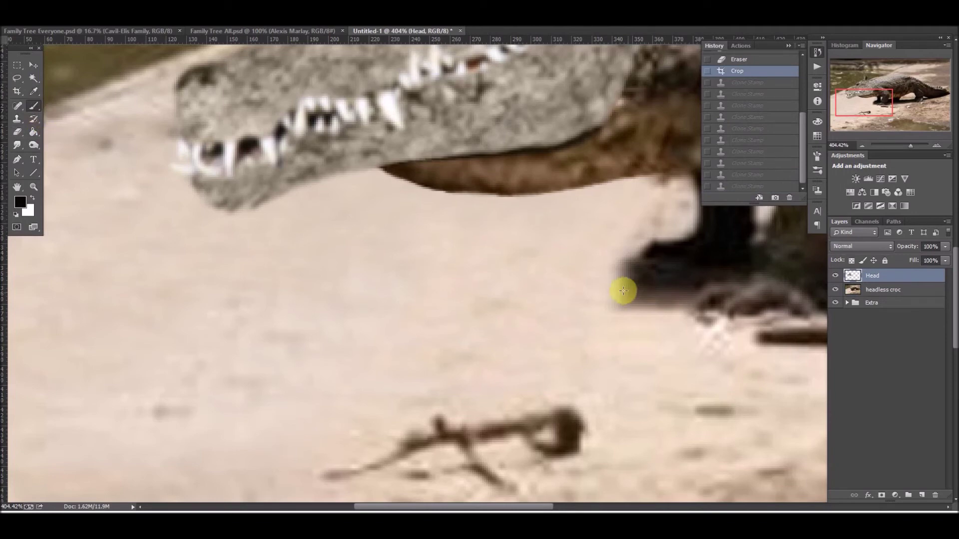
pyautogui.moveTo(619, 290)
pyautogui.mouseDown()
pyautogui.moveTo(253, 348)
pyautogui.moveTo(703, 334)
pyautogui.mouseUp()
pyautogui.click(17, 145)
pyautogui.moveTo(945, 246); pyautogui.dragTo(937, 261)
pyautogui.moveTo(745, 266); pyautogui.dragTo(655, 283)
pyautogui.rightClick(33, 106)
pyautogui.click(65, 123)
# Apply a Brightness/Contrast adjustment and Smart Sharpen to the scene
pyautogui.click(80, 30)
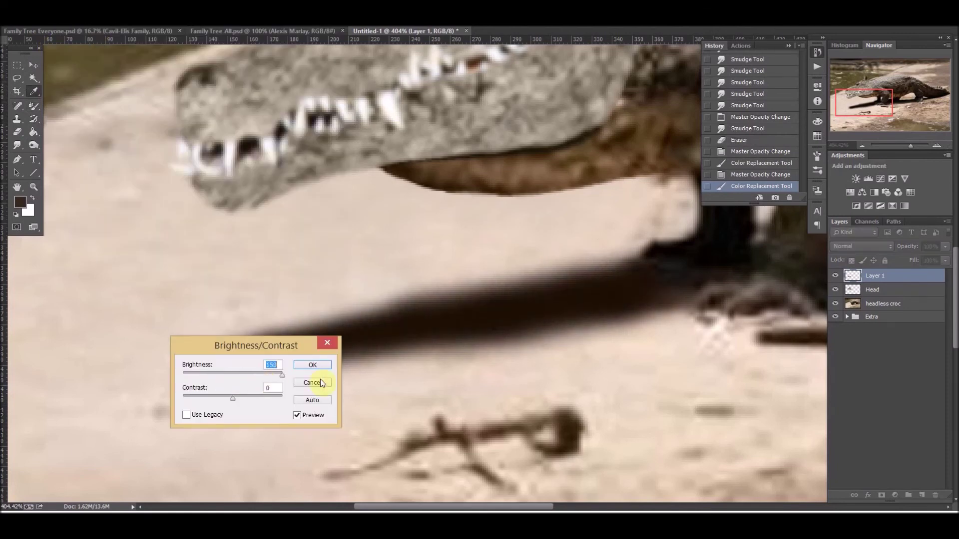
pyautogui.click(317, 363)
pyautogui.hotkey('ctrl', '-')
pyautogui.click(162, 21)
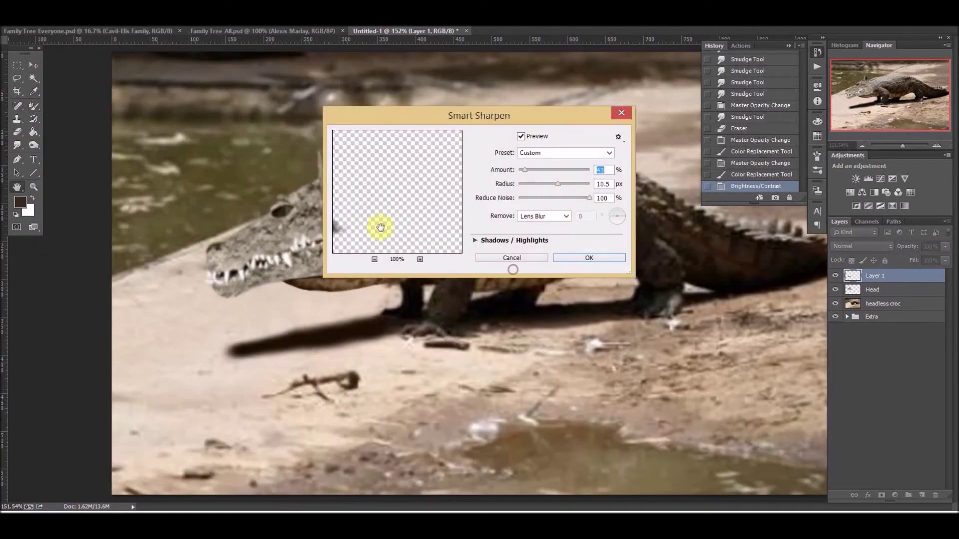
pyautogui.click(590, 258)
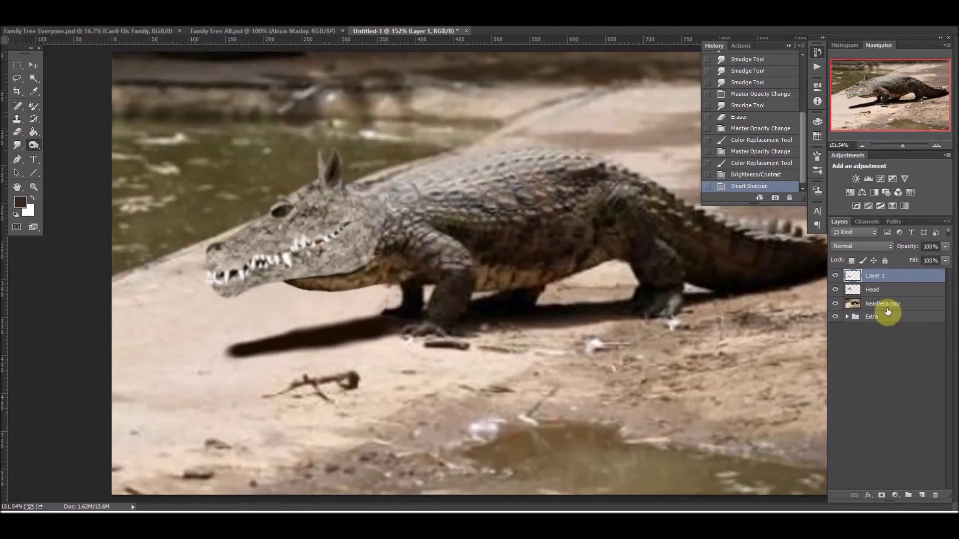
# Burn parts of the head darker and lasso the area where the neck meets the body
pyautogui.hotkey('alt', '[')
pyautogui.moveTo(347, 236); pyautogui.dragTo(368, 242)
pyautogui.scroll(5, 368, 242)
pyautogui.press('l')
pyautogui.moveTo(632, 492); pyautogui.dragTo(639, 499)
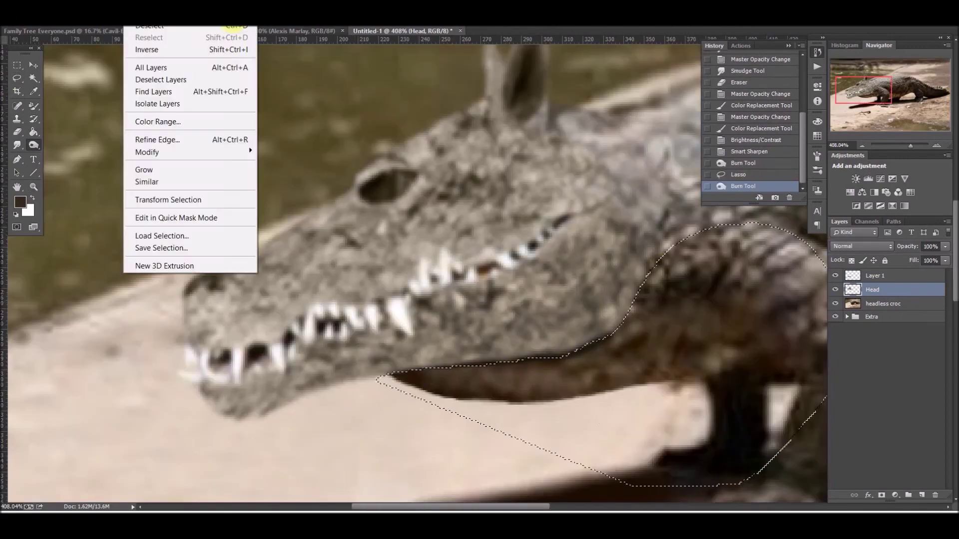
pyautogui.click(150, 47)
pyautogui.press('o')
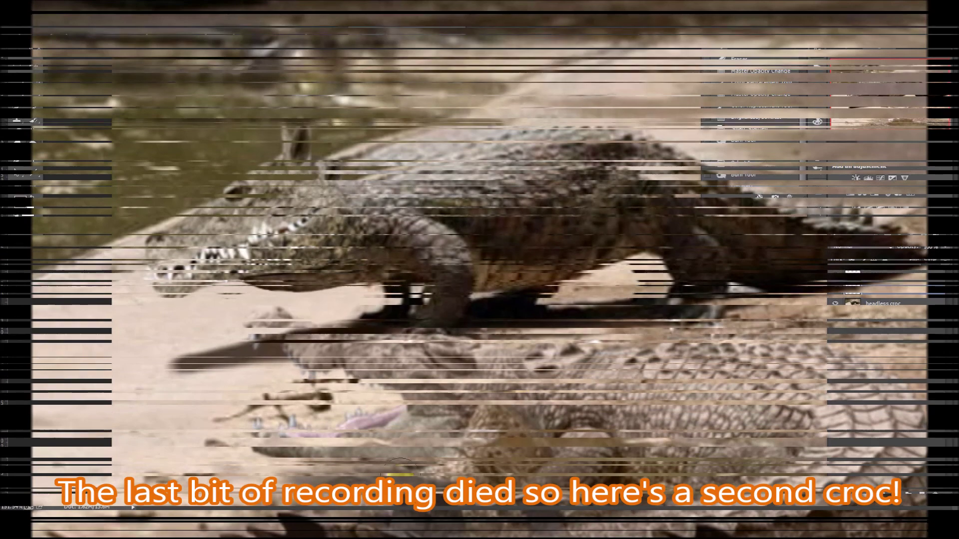